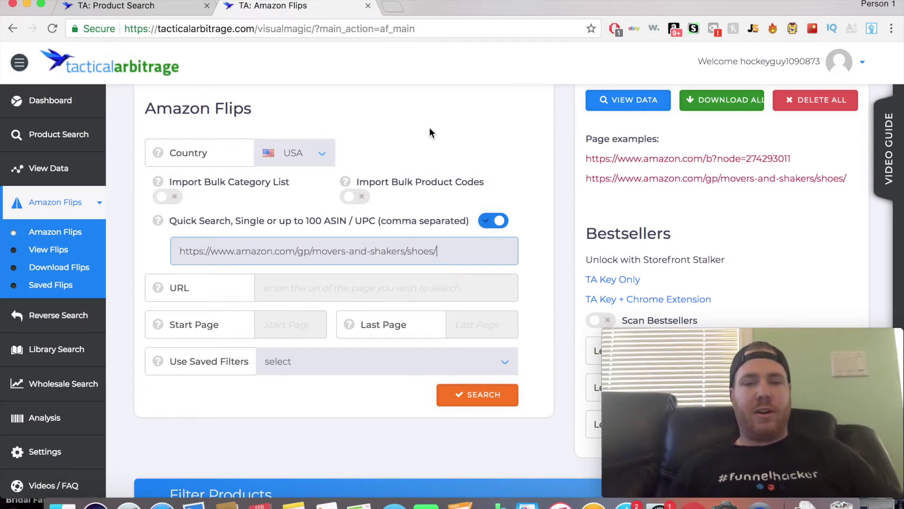
Glance at the saved Amazon Flips results, then open Reverse Product Search and its View Reverse results.
left_click(60, 251)
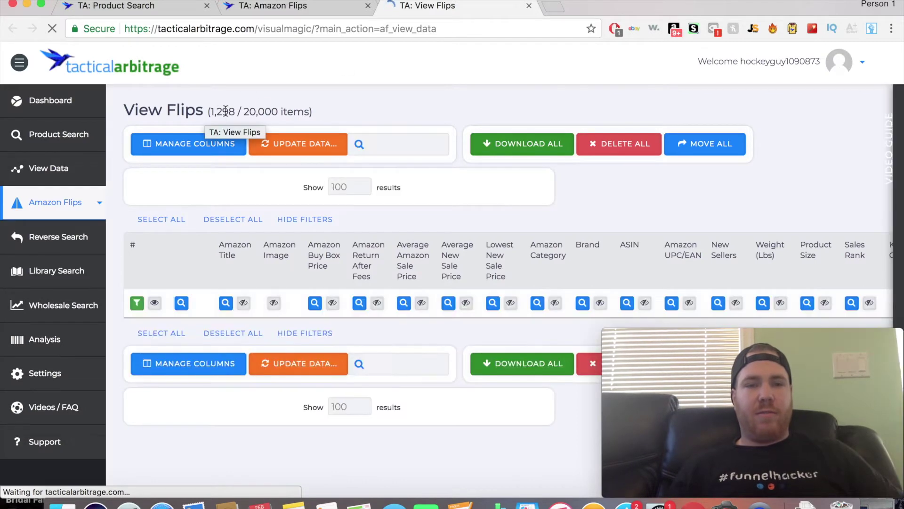
key("super+w")
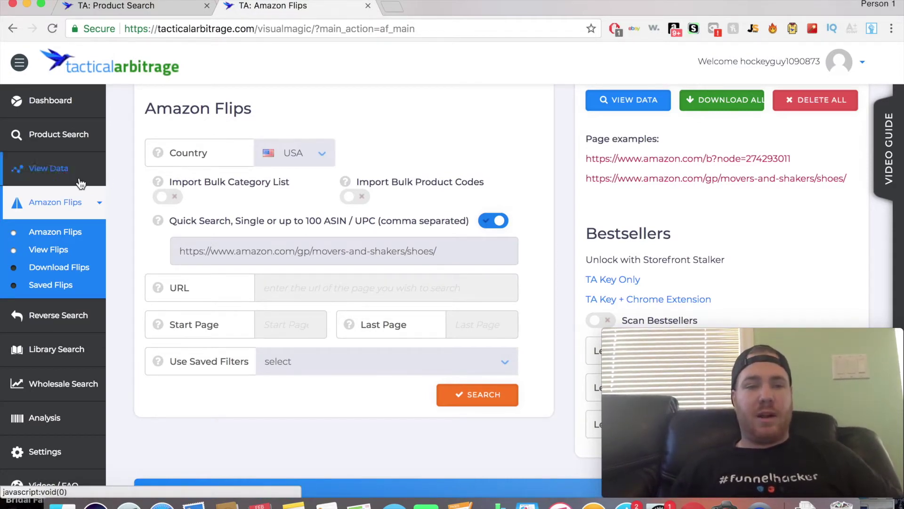
left_click(41, 202)
left_click(47, 226)
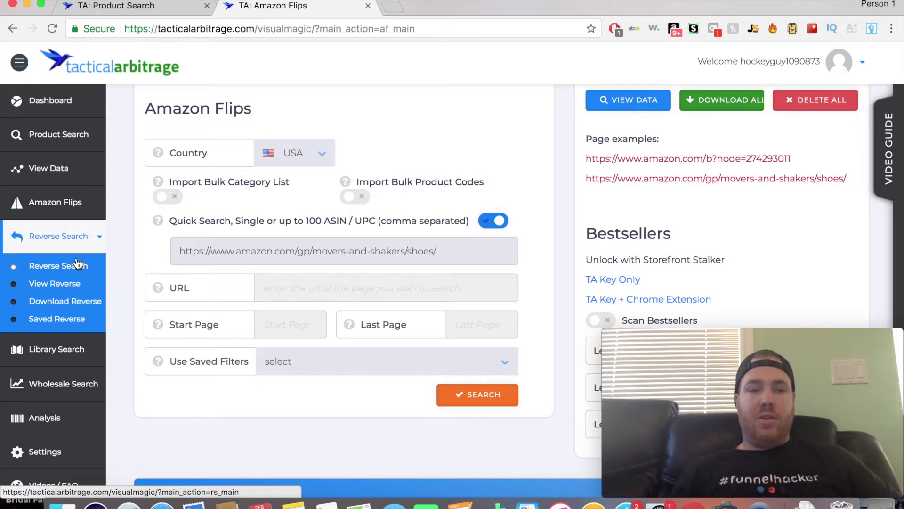
left_click(78, 264)
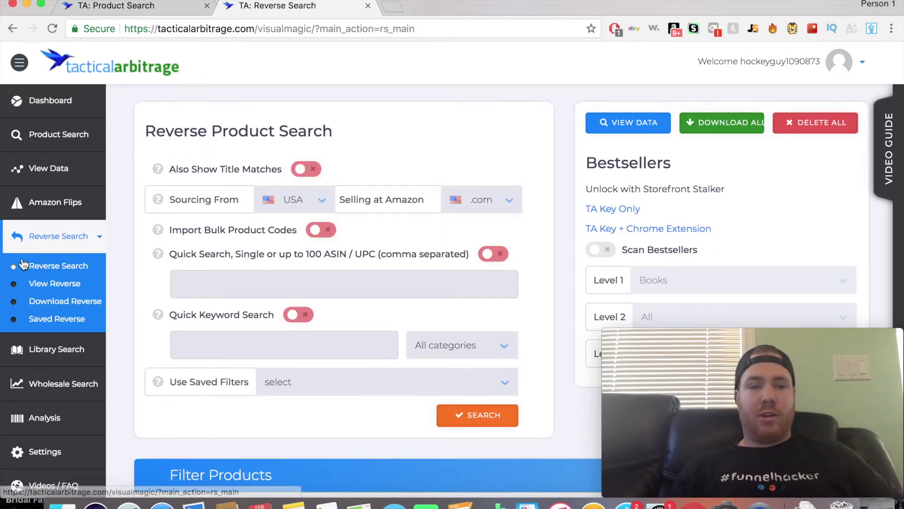
left_click(49, 283)
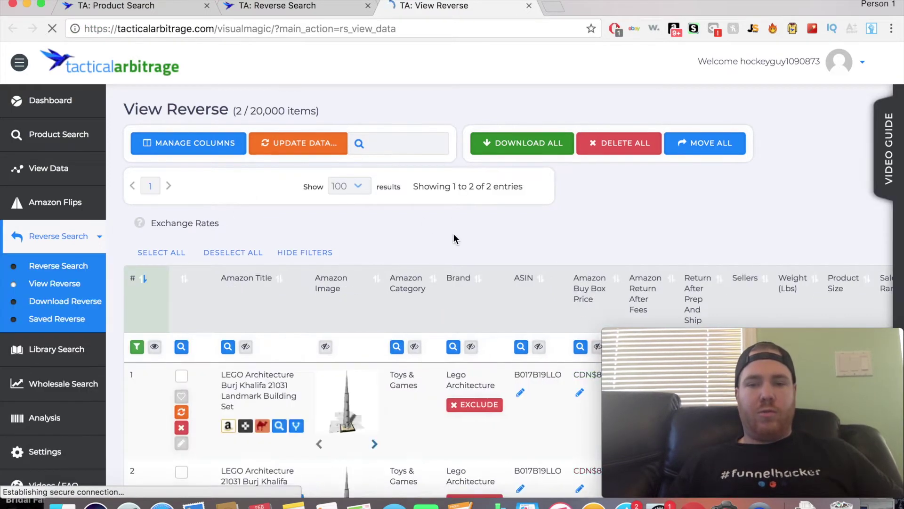
Scroll through the two LEGO Architecture Burj Khalifa 21031 rows to check source and sales rank.
scroll(453, 233, "down", 3)
scroll(455, 240, "down", 3)
scroll(714, 264, "right", 8)
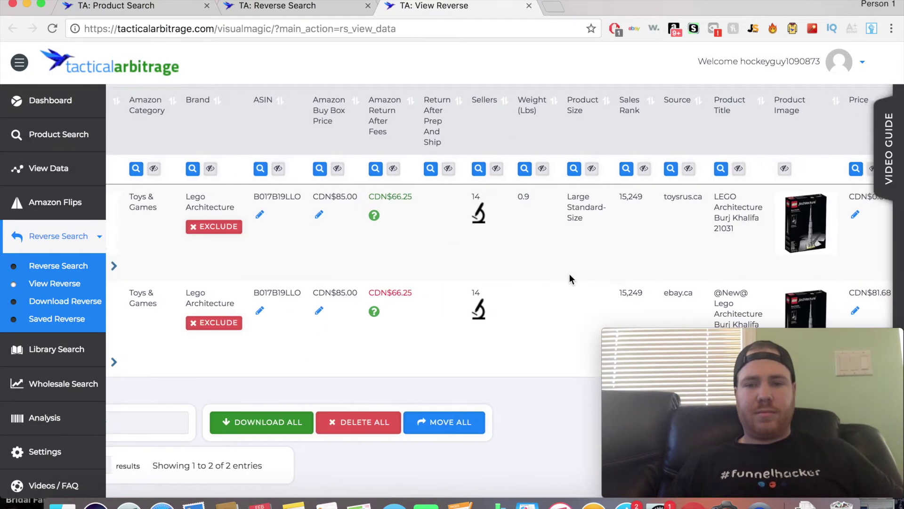
scroll(587, 267, "right", 1)
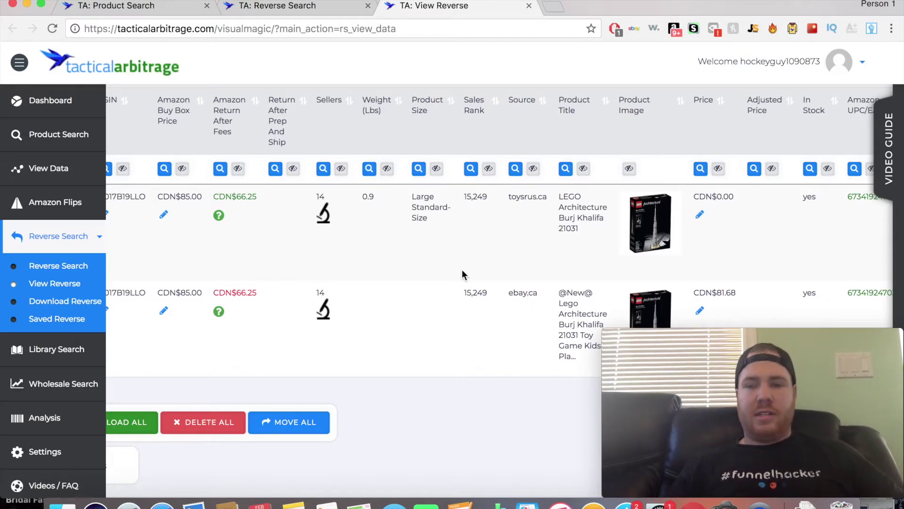
scroll(462, 275, "left", 10)
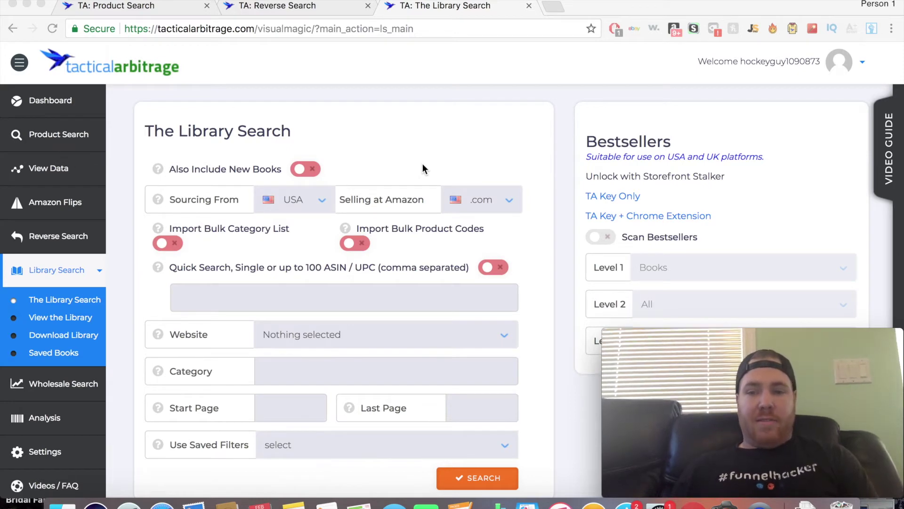
Collapse the Library Search submenu while The Library Search page stays open.
left_click(52, 270)
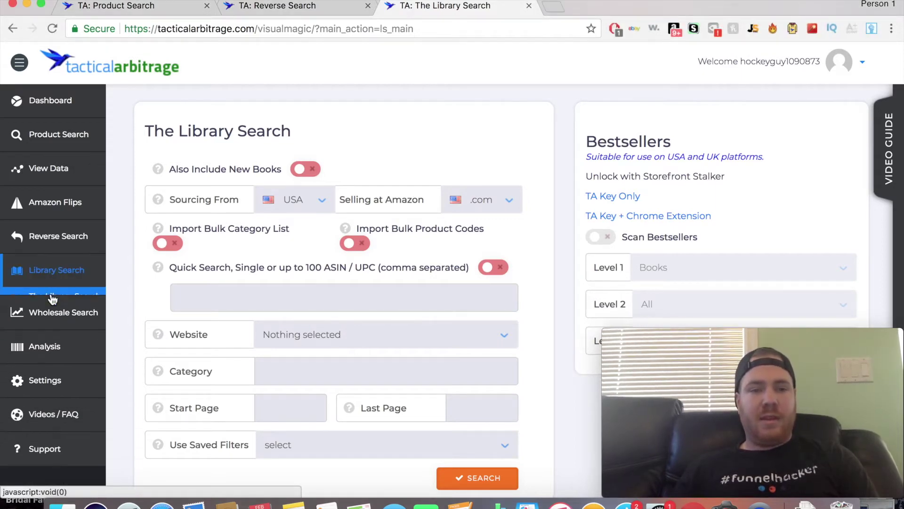
Open the Wholesale Search page and expand the Analysis tools in the sidebar.
left_click(51, 306)
left_click(57, 334)
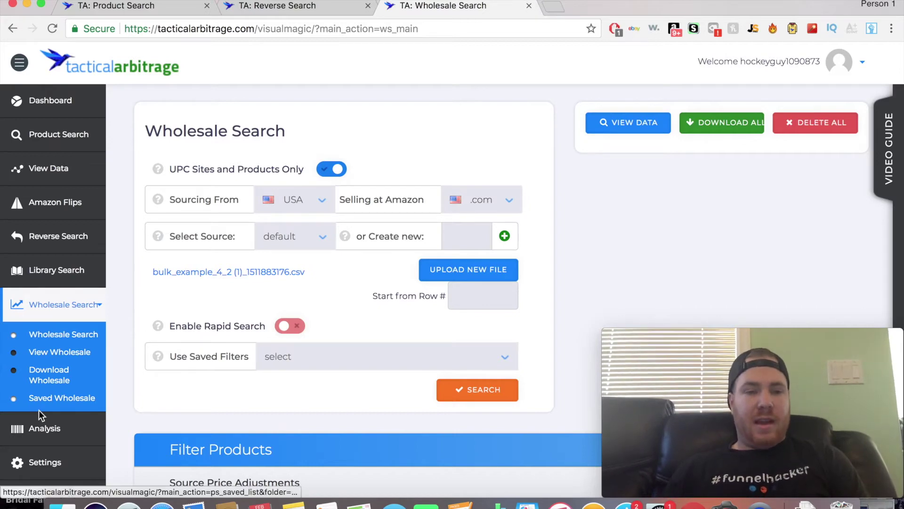
left_click(41, 428)
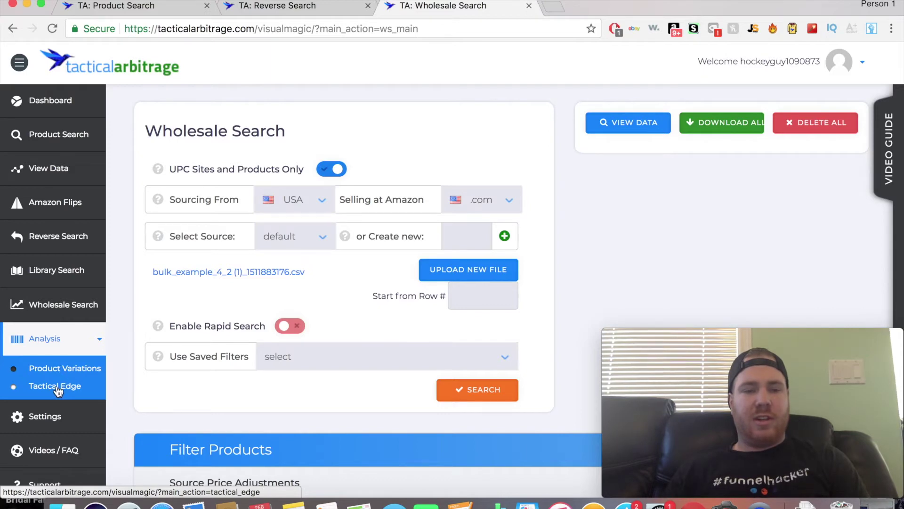
View the Product Variations and Tactical Edge pages under Analysis, then go back to the Dashboard.
left_click(62, 372)
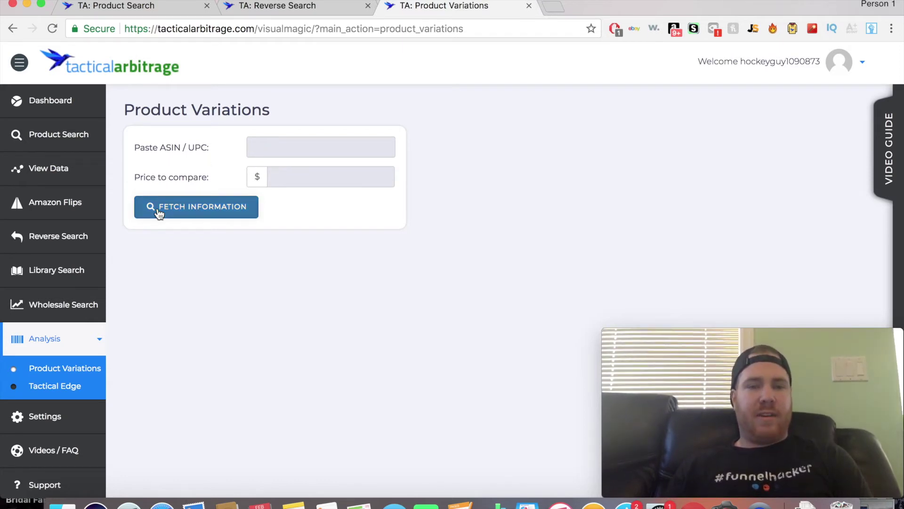
left_click(67, 385)
scroll(82, 263, "down", 1)
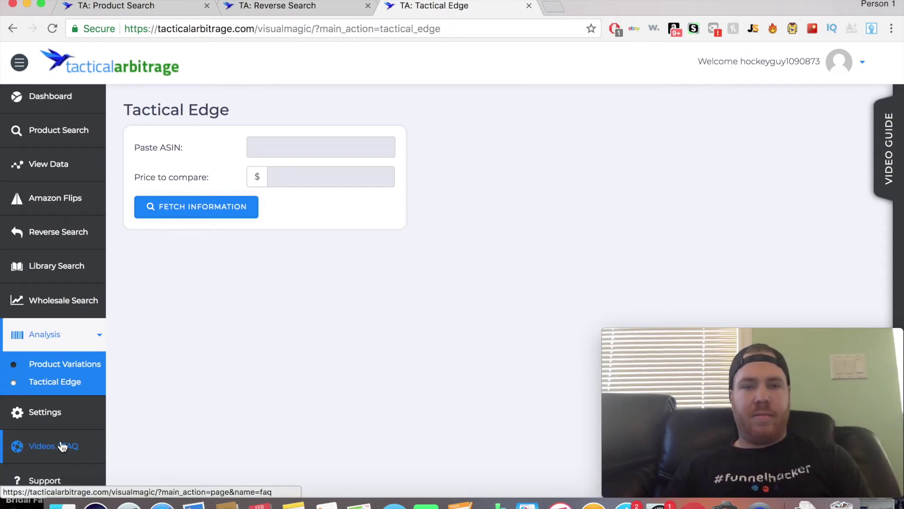
left_click(39, 92)
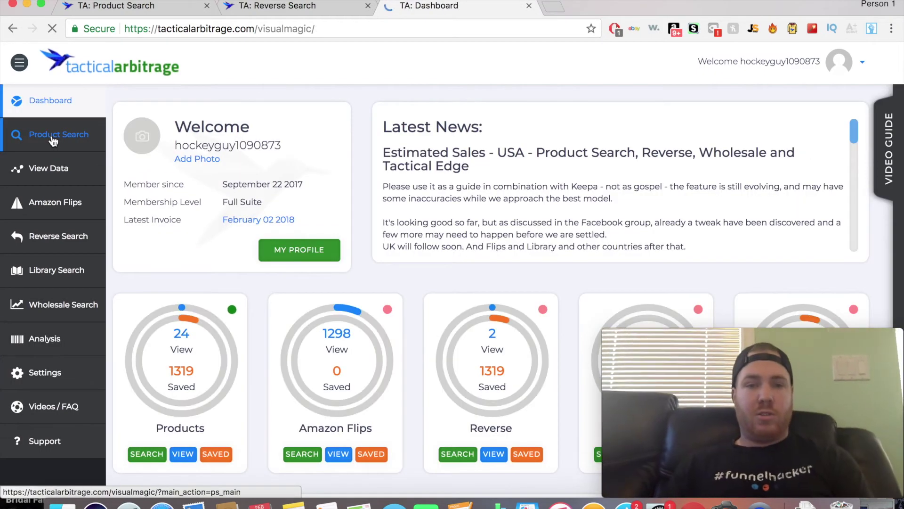
left_click(53, 140)
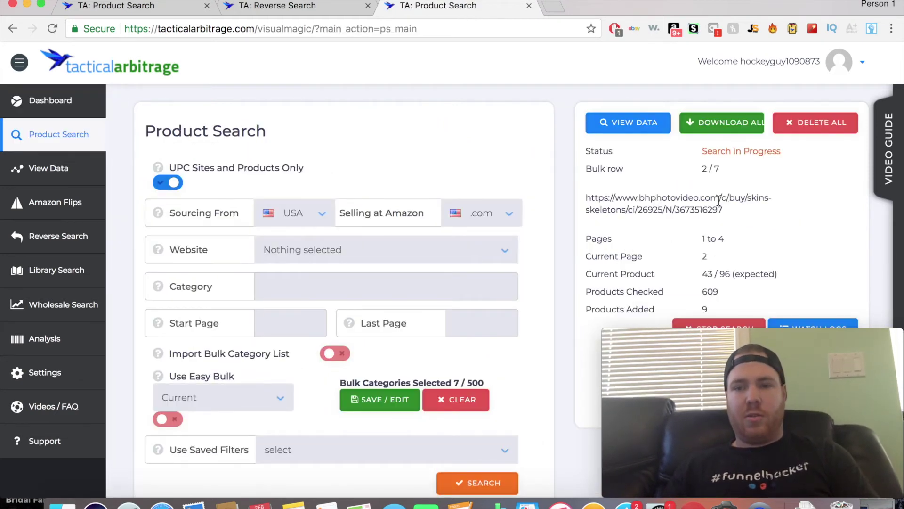
scroll(471, 193, "down", 1)
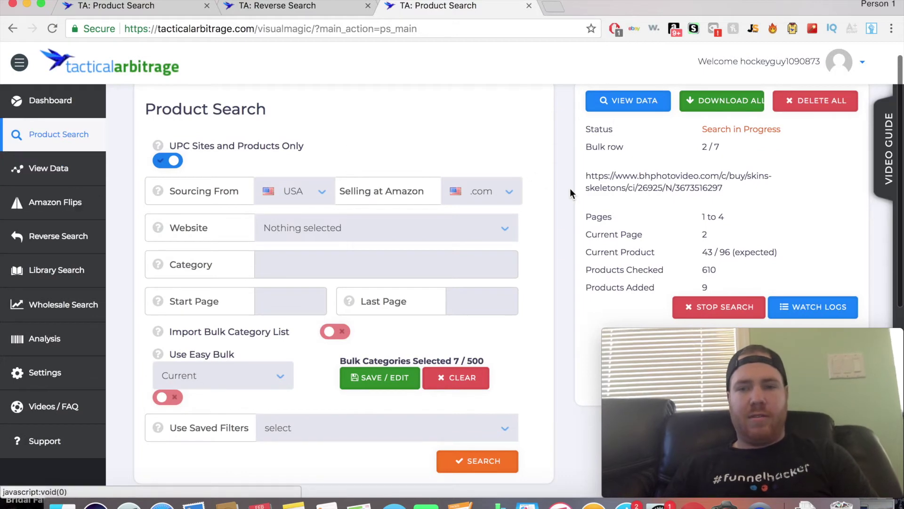
left_click(21, 175)
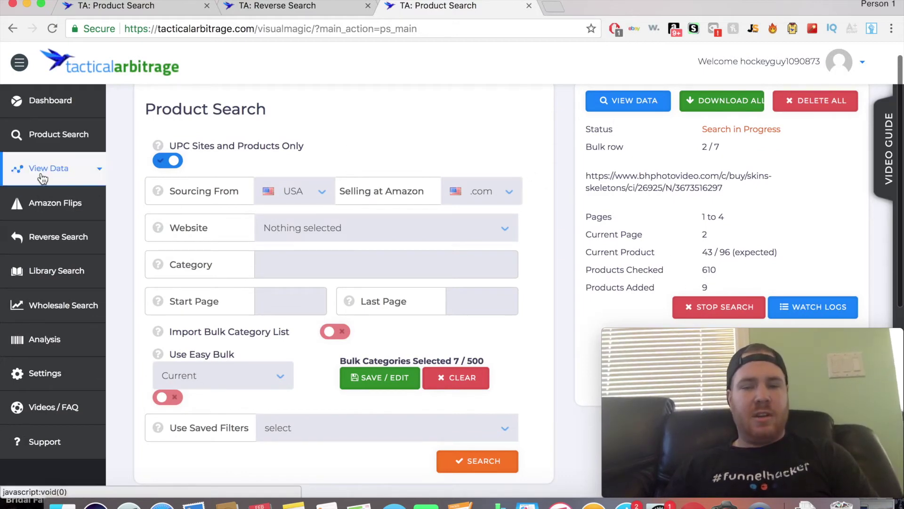
left_click(52, 202)
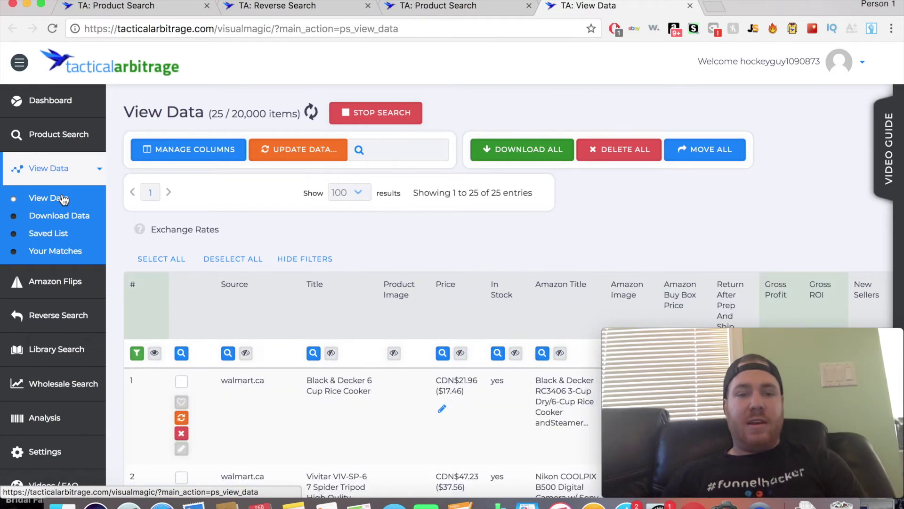
scroll(390, 233, "down", 5)
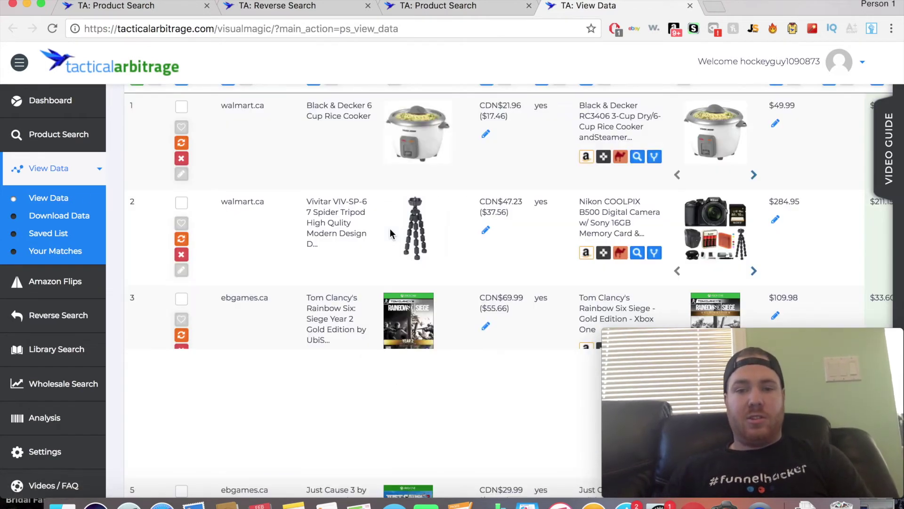
scroll(390, 233, "down", 20)
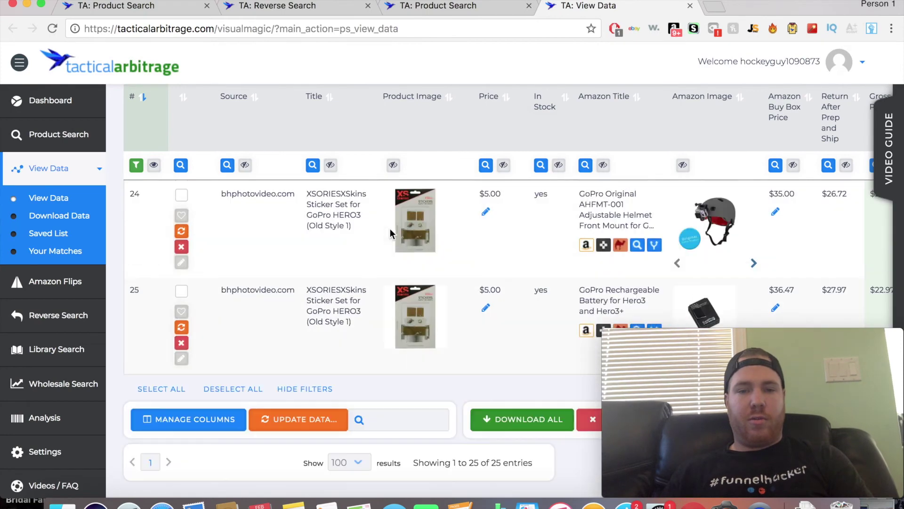
scroll(695, 276, "down", 1)
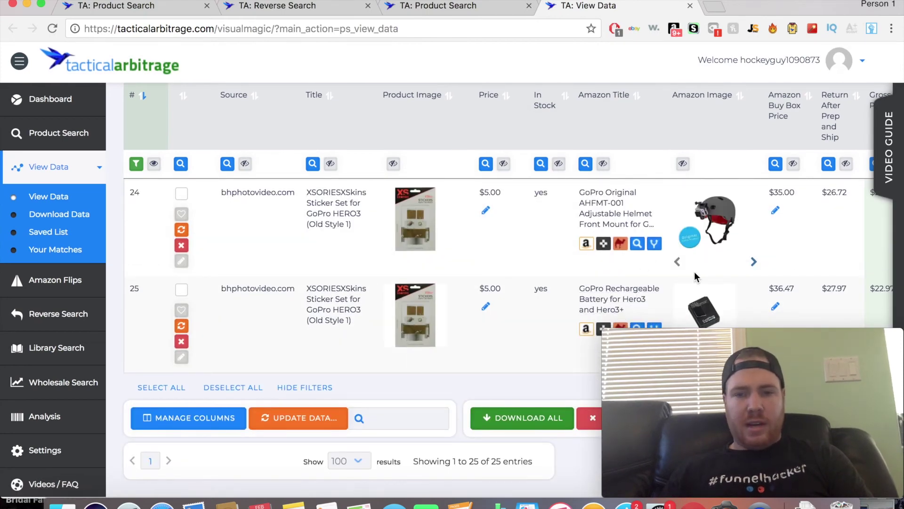
scroll(719, 283, "up", 2)
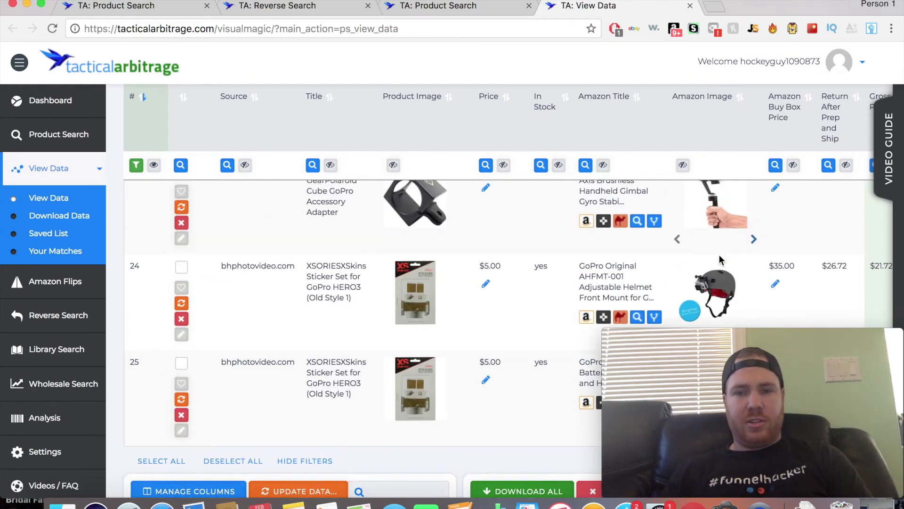
scroll(719, 254, "up", 2)
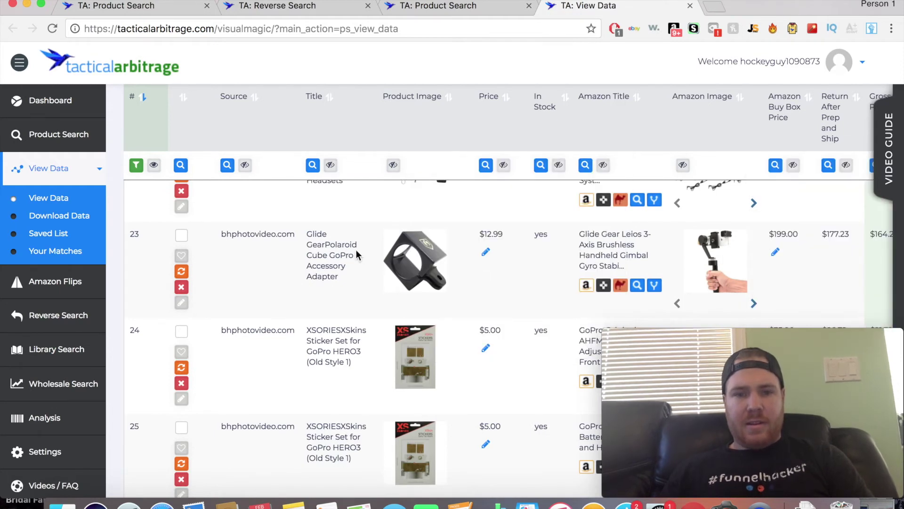
mouse_move(706, 273)
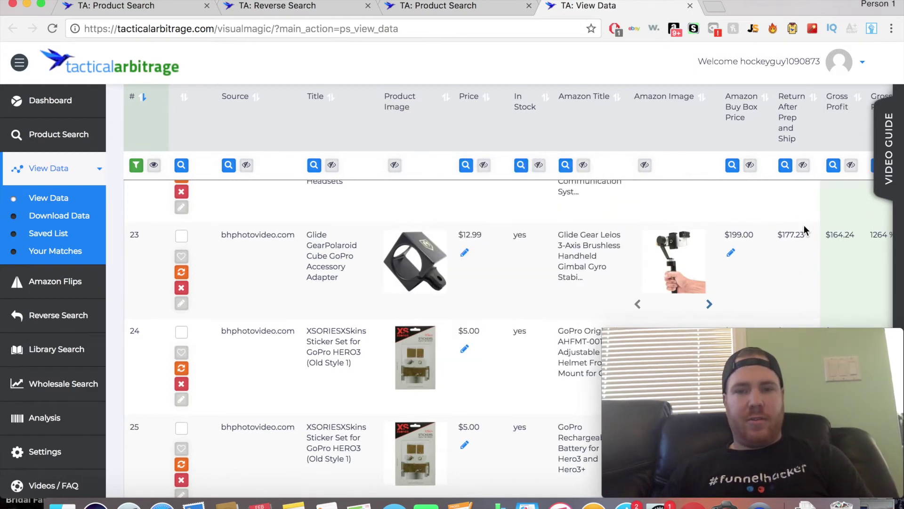
scroll(804, 224, "up", 2)
mouse_move(748, 250)
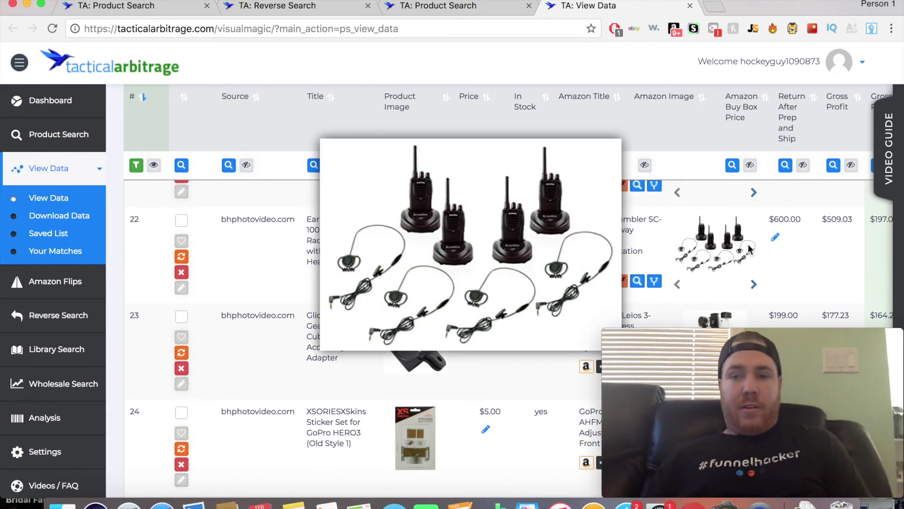
scroll(807, 254, "down", 7)
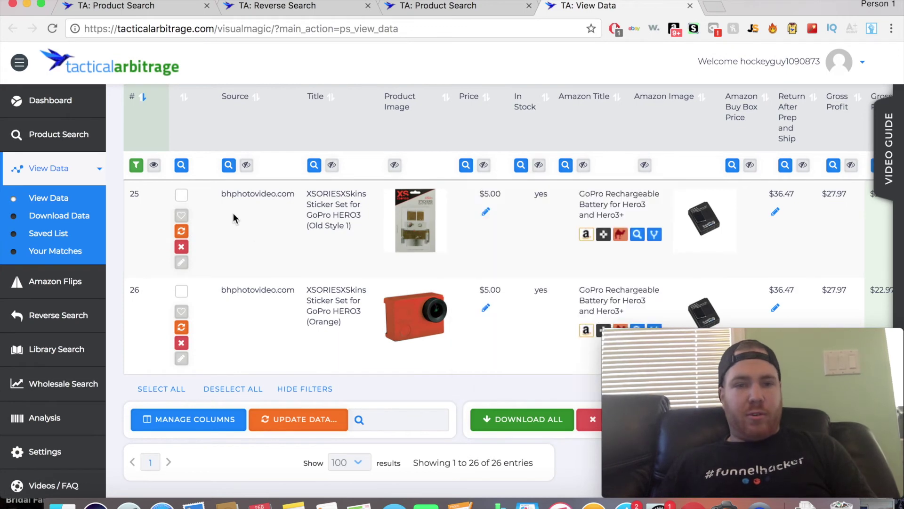
left_click(56, 134)
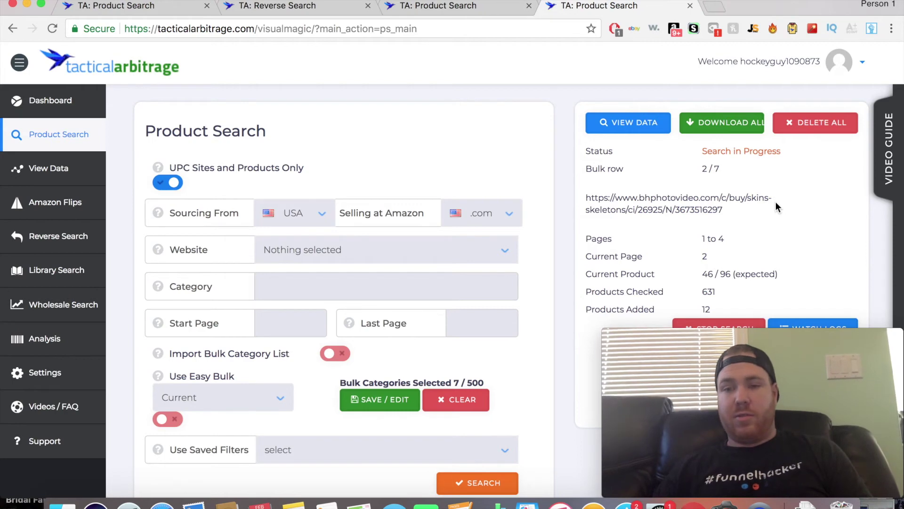
Open View Data for the search and scroll through its 30 collected results.
left_click(57, 178)
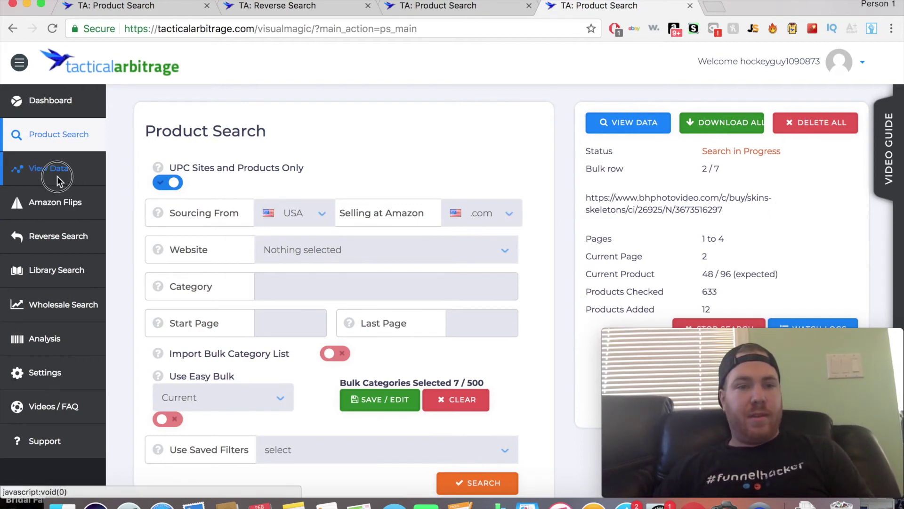
left_click(50, 197)
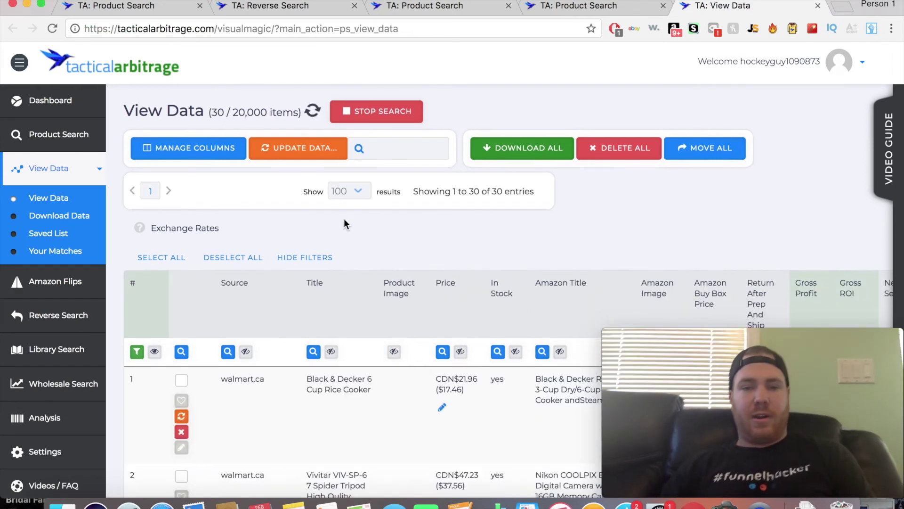
scroll(344, 221, "down", 6)
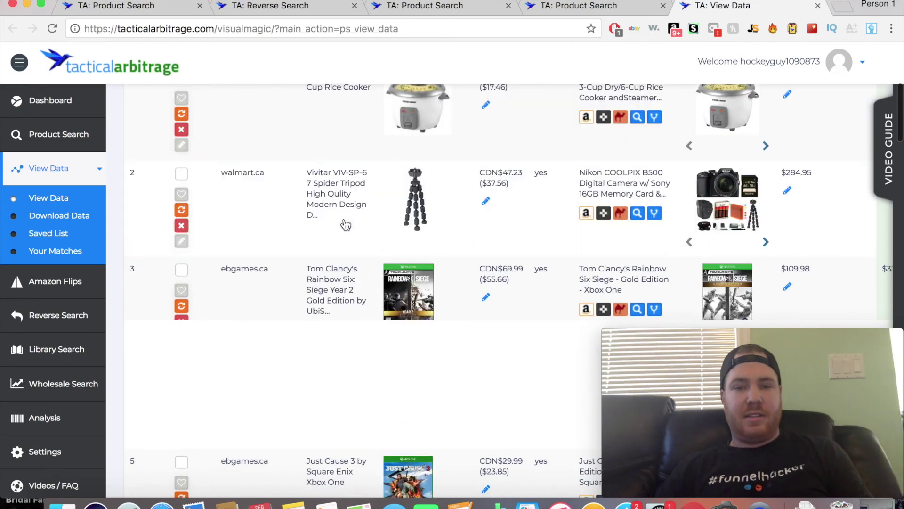
scroll(344, 223, "down", 20)
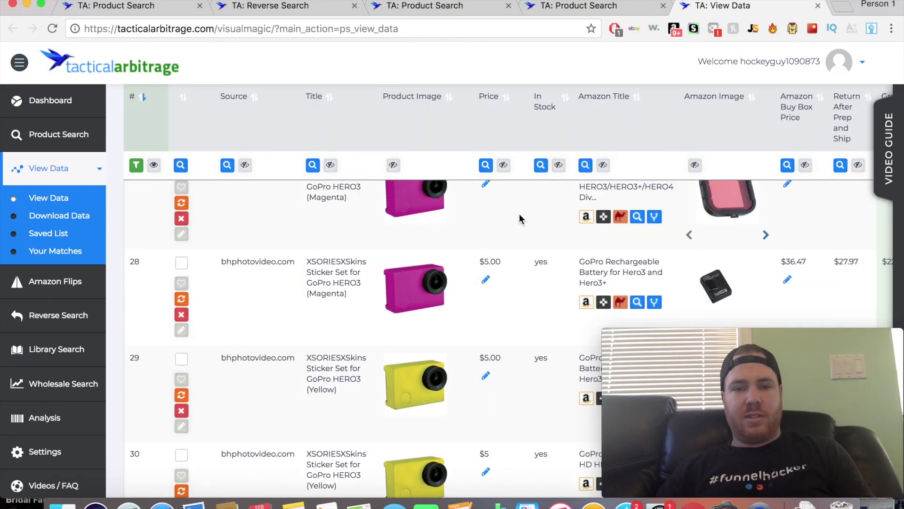
scroll(500, 244, "up", 2)
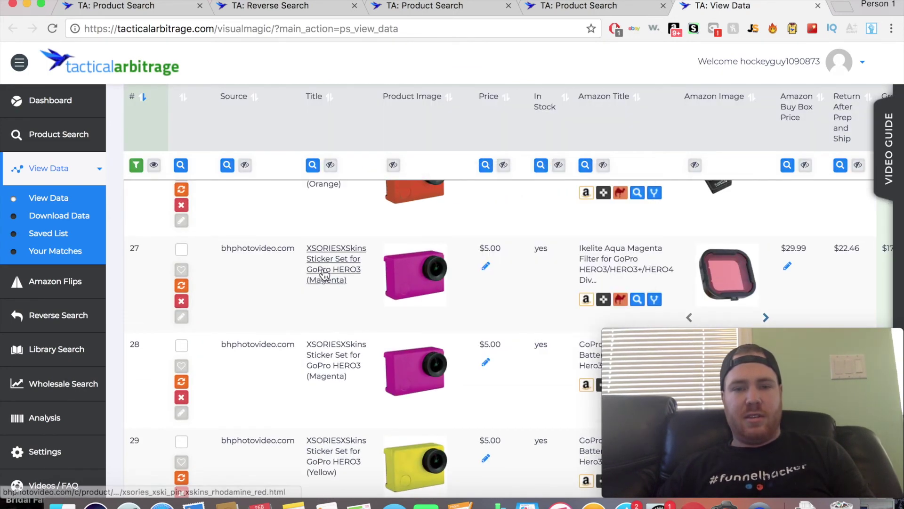
scroll(795, 252, "down", 5)
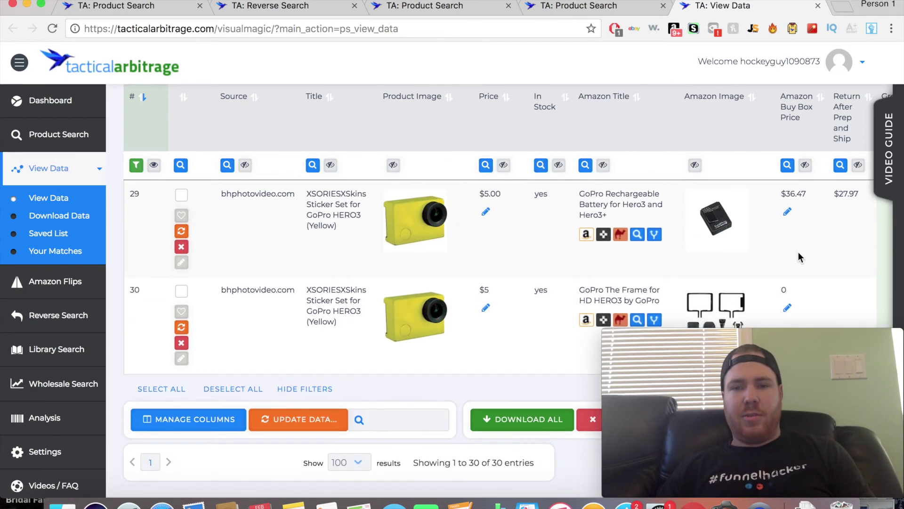
scroll(798, 253, "up", 7)
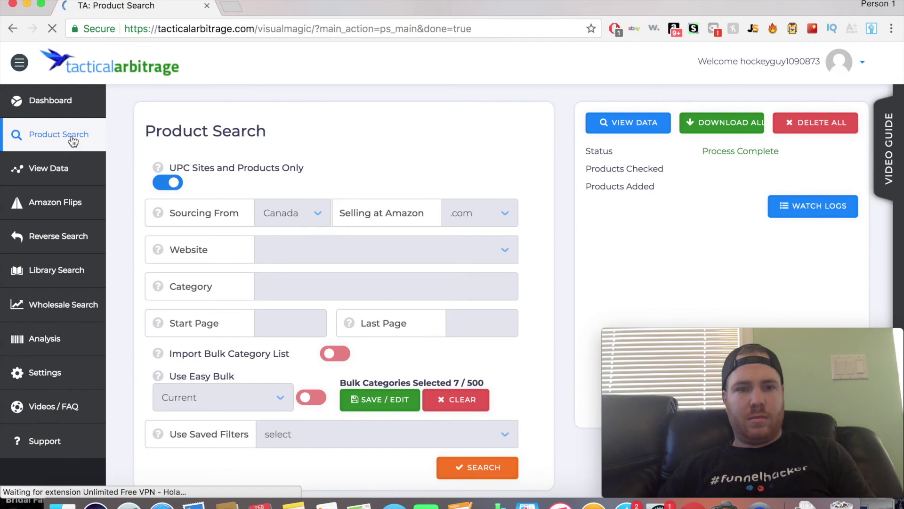
Reload Product Search, scroll down to Filter Products, then return to the top.
left_click(73, 141)
scroll(695, 269, "down", 4)
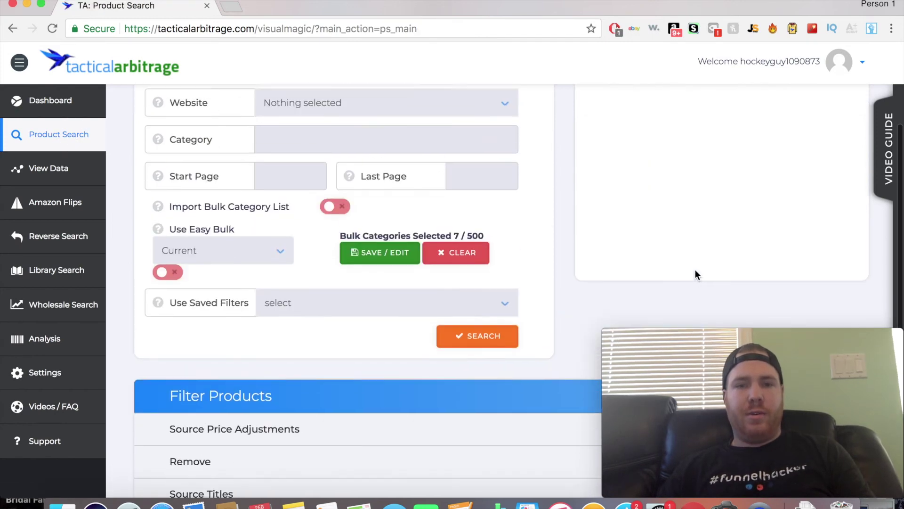
scroll(695, 275, "down", 1)
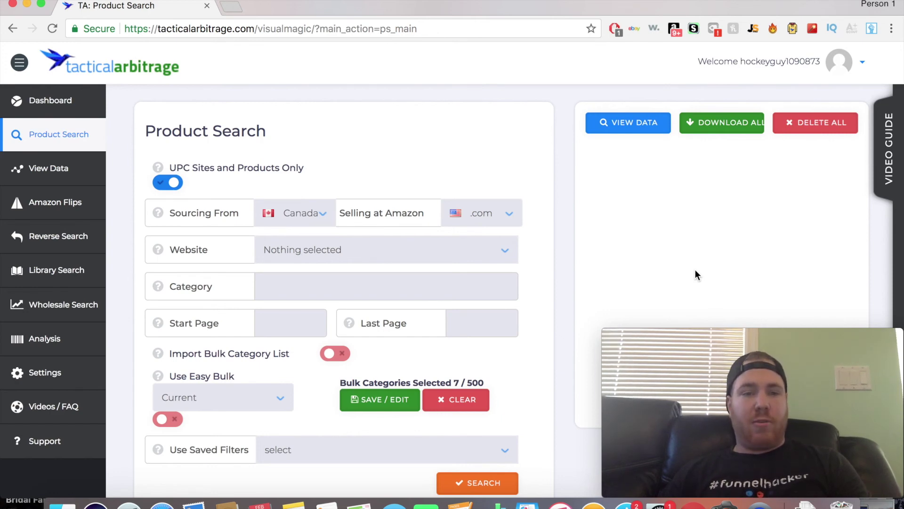
scroll(695, 275, "down", 8)
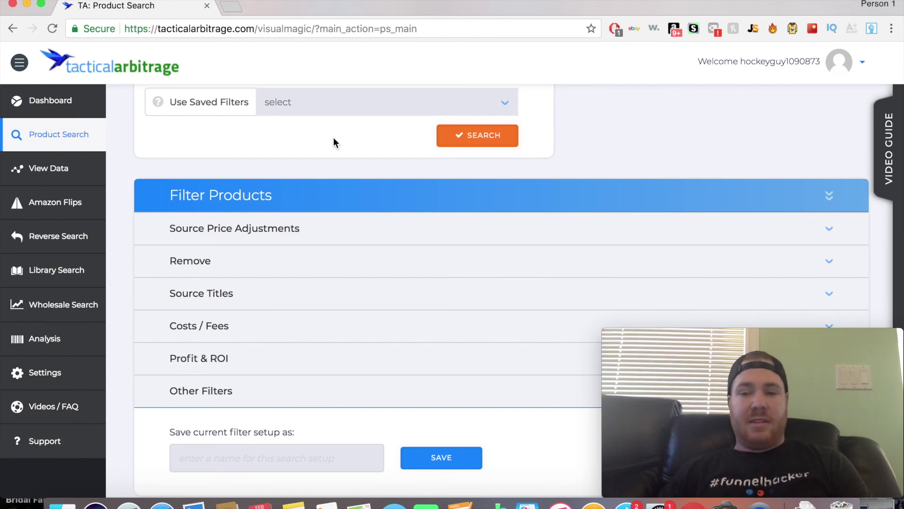
scroll(333, 138, "up", 7)
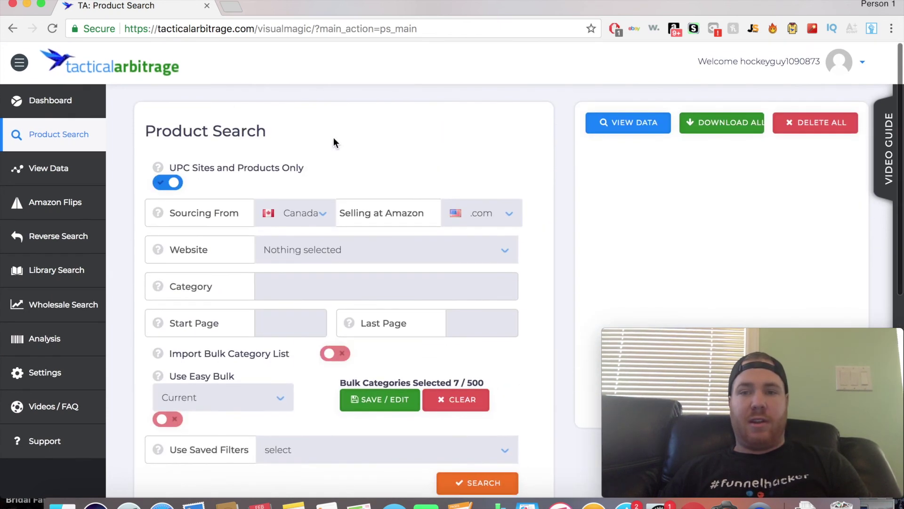